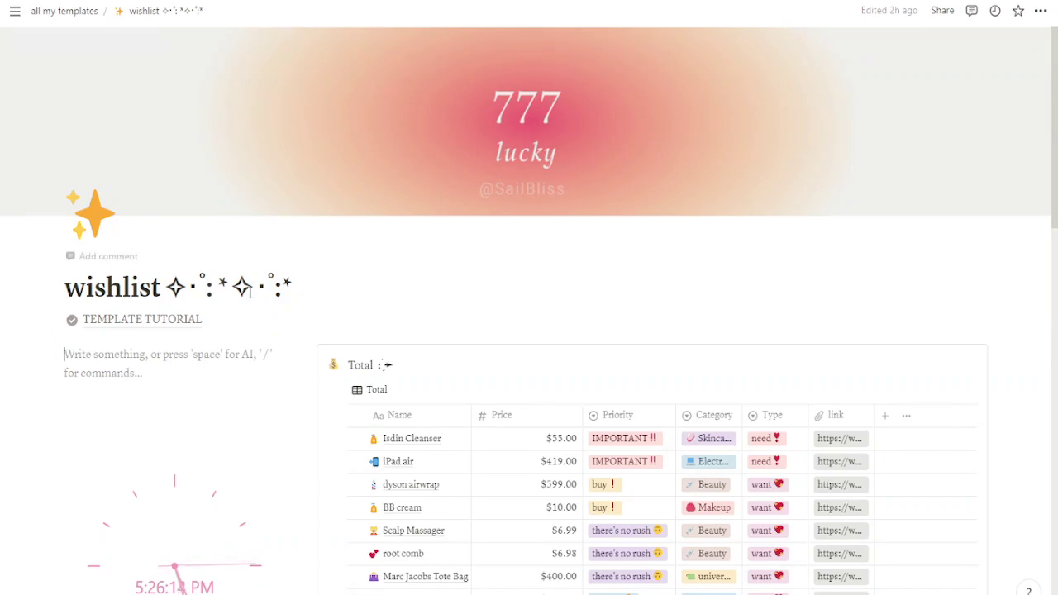
Step: Put the cursor at the end of the wishlist title and scroll around the page
left_click(287, 286)
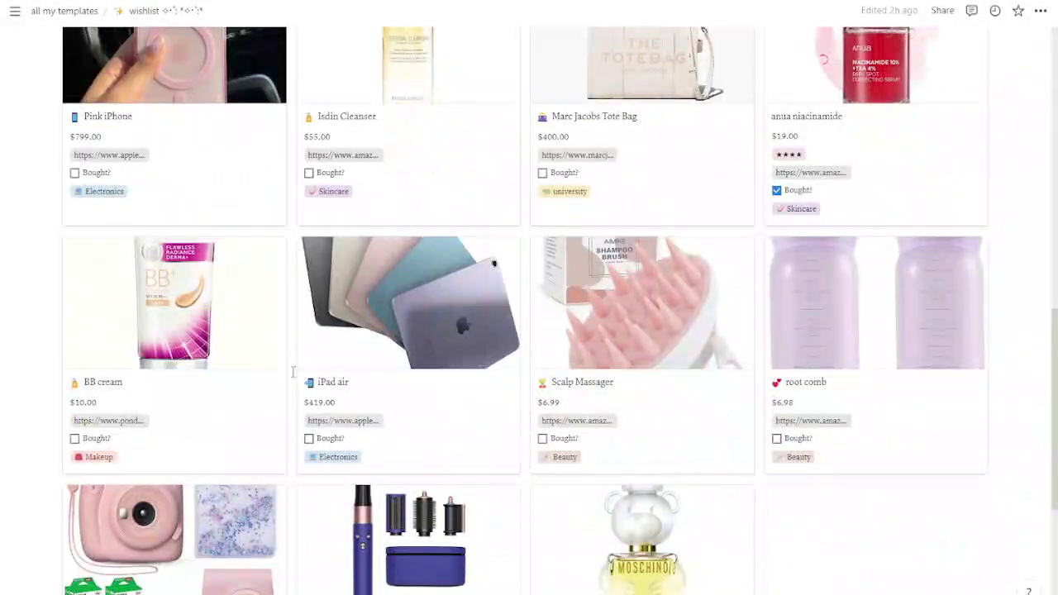
scroll(307, 386, "down", 3)
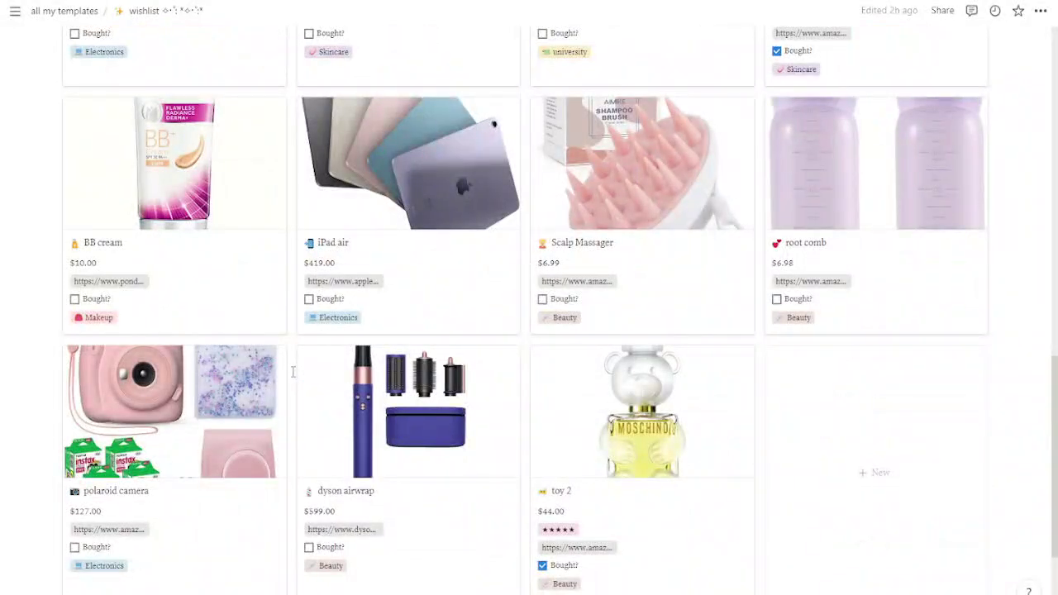
scroll(292, 372, "up", 8)
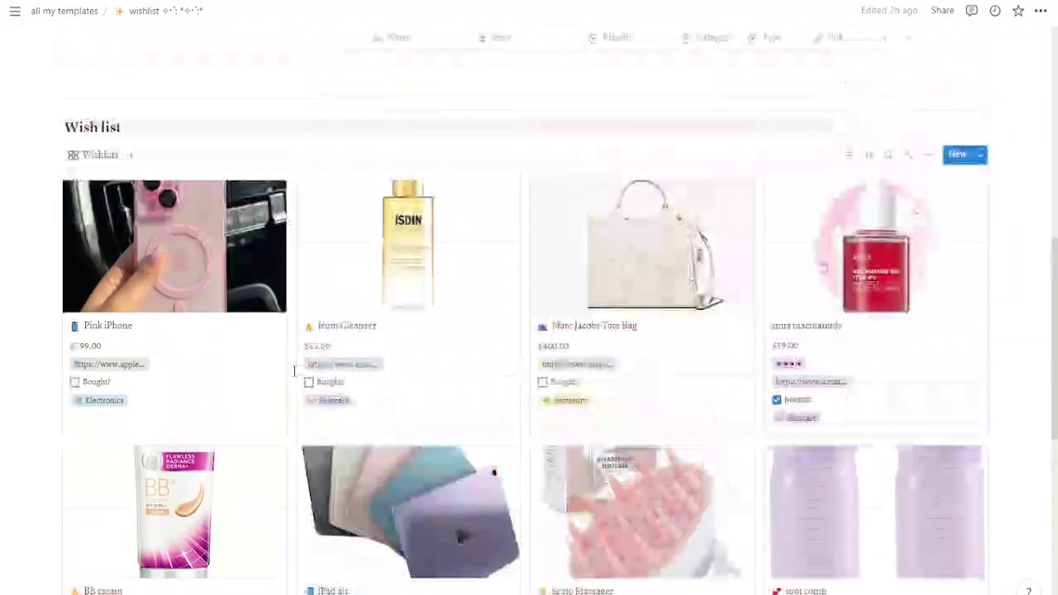
scroll(296, 366, "down", 3)
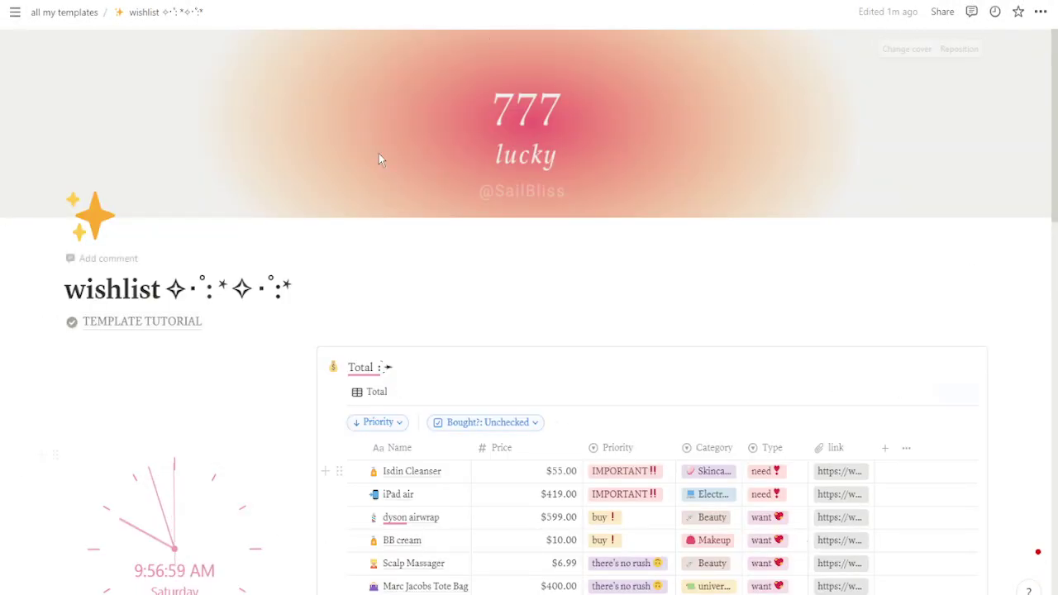
Step: Open the cover picker and switch from its Upload option to setting the cover from a link
left_click(907, 50)
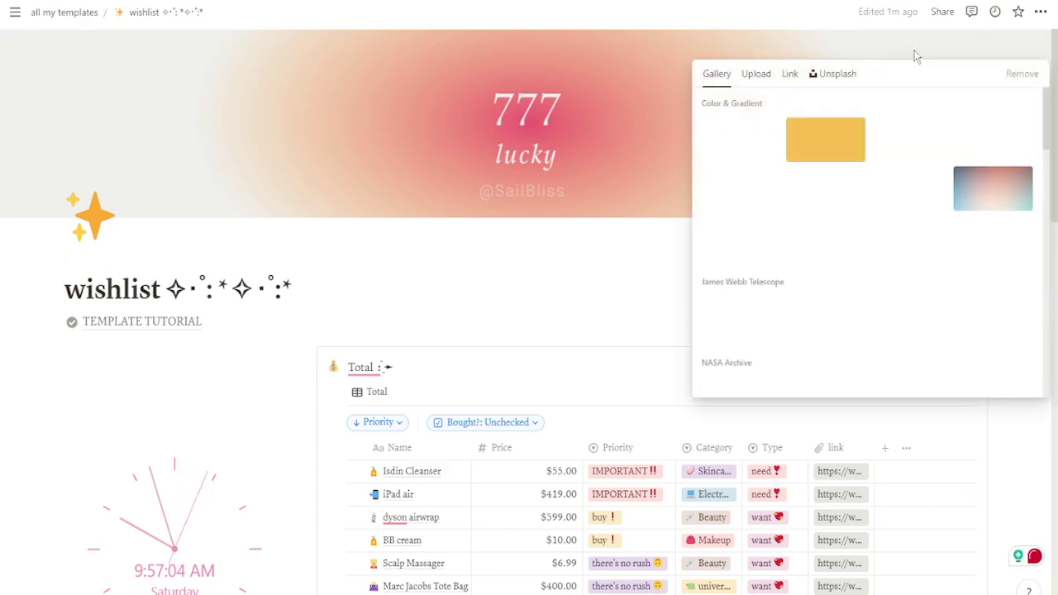
scroll(758, 89, "down", 2)
scroll(757, 90, "down", 2)
left_click(756, 75)
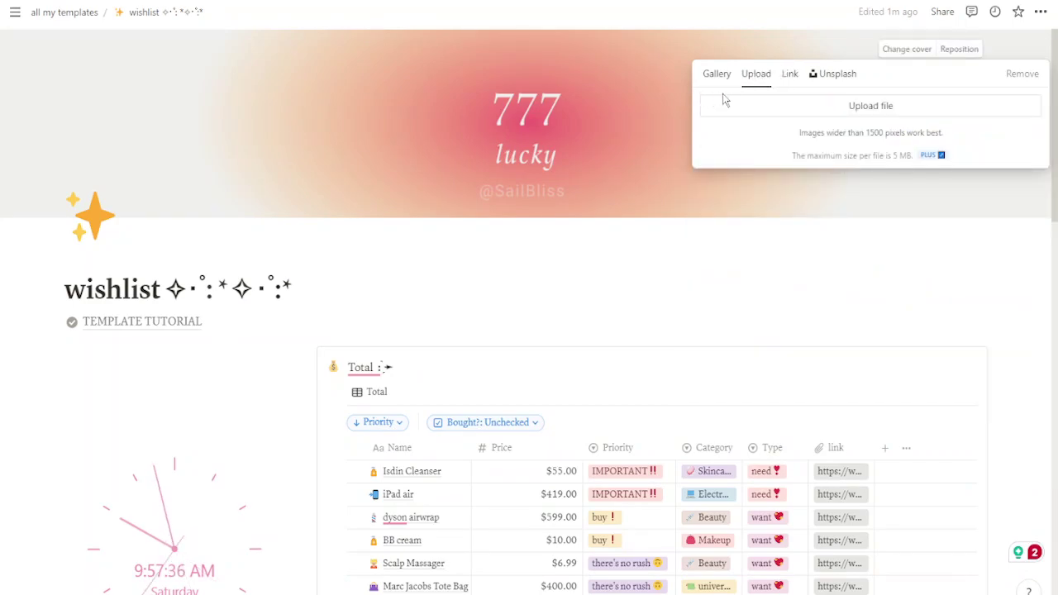
left_click(790, 74)
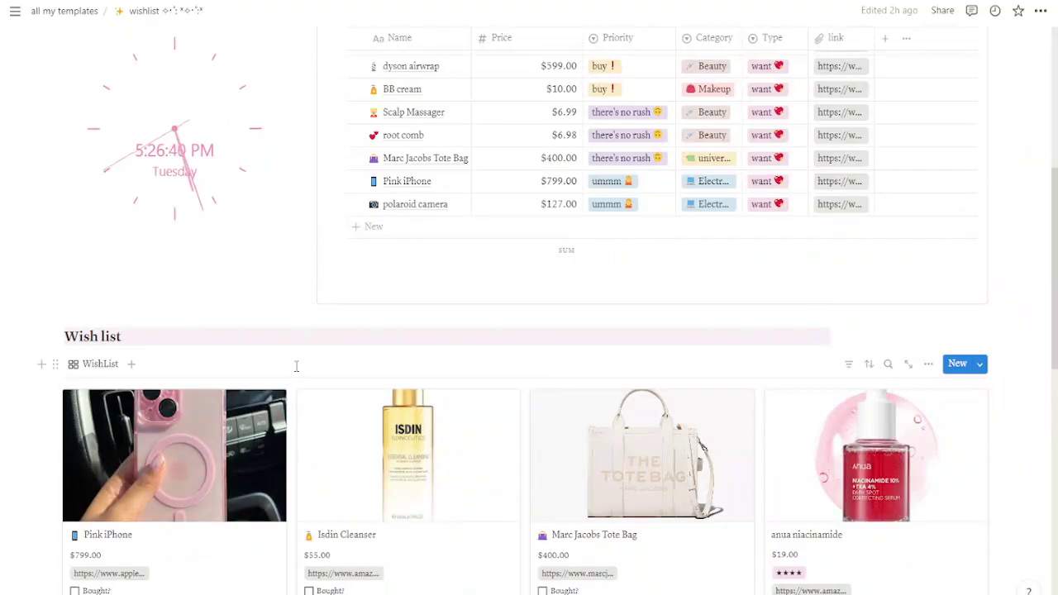
Step: Make the Total table's Price footer show a Sum of $2,422.97
scroll(284, 338, "down", 10)
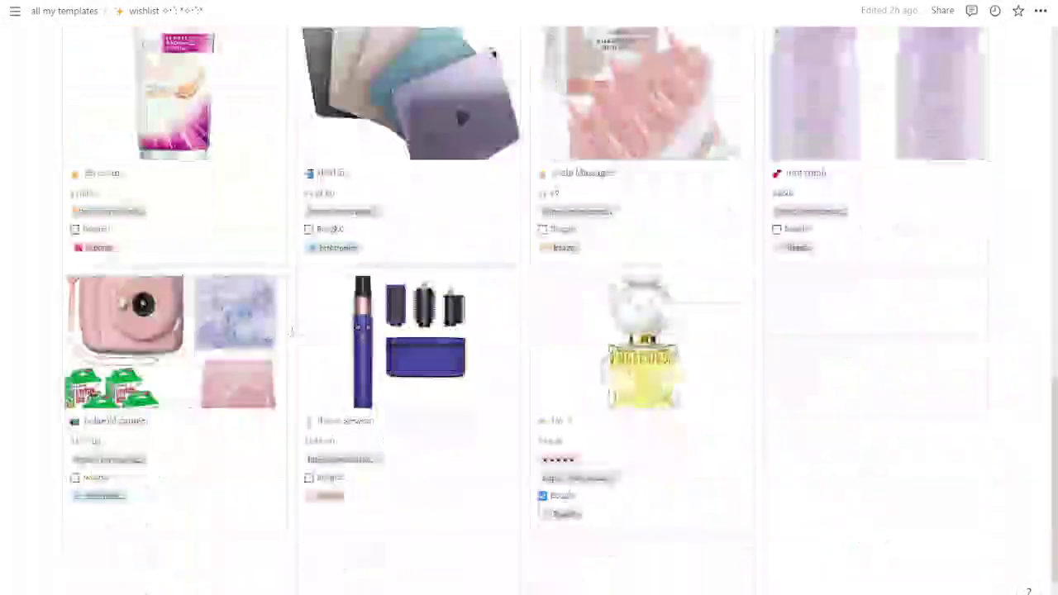
scroll(291, 331, "down", 2)
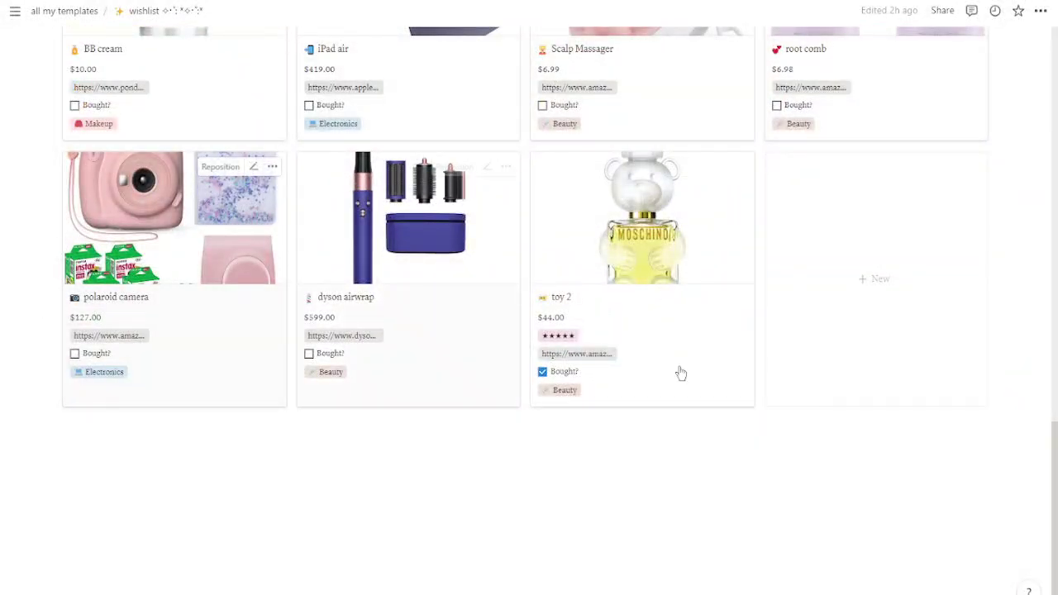
scroll(919, 142, "up", 3)
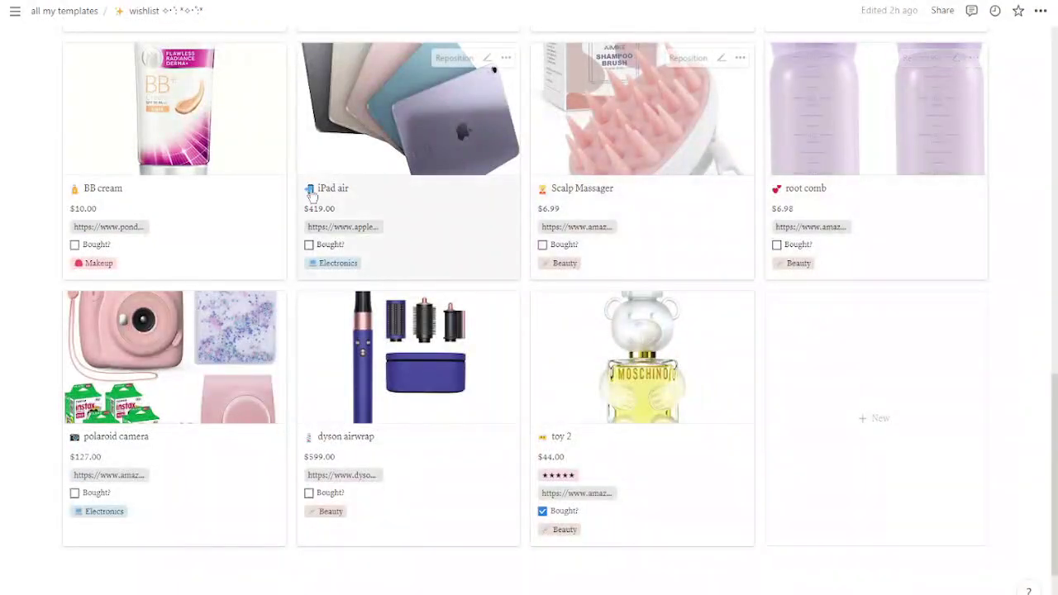
scroll(908, 225, "up", 2)
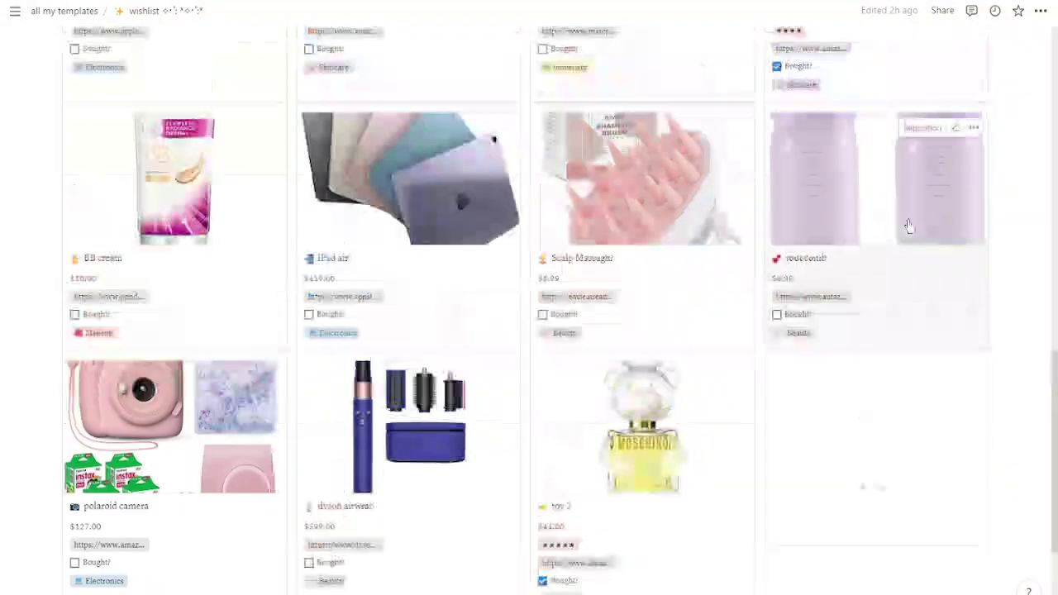
scroll(908, 226, "up", 2)
scroll(951, 217, "up", 5)
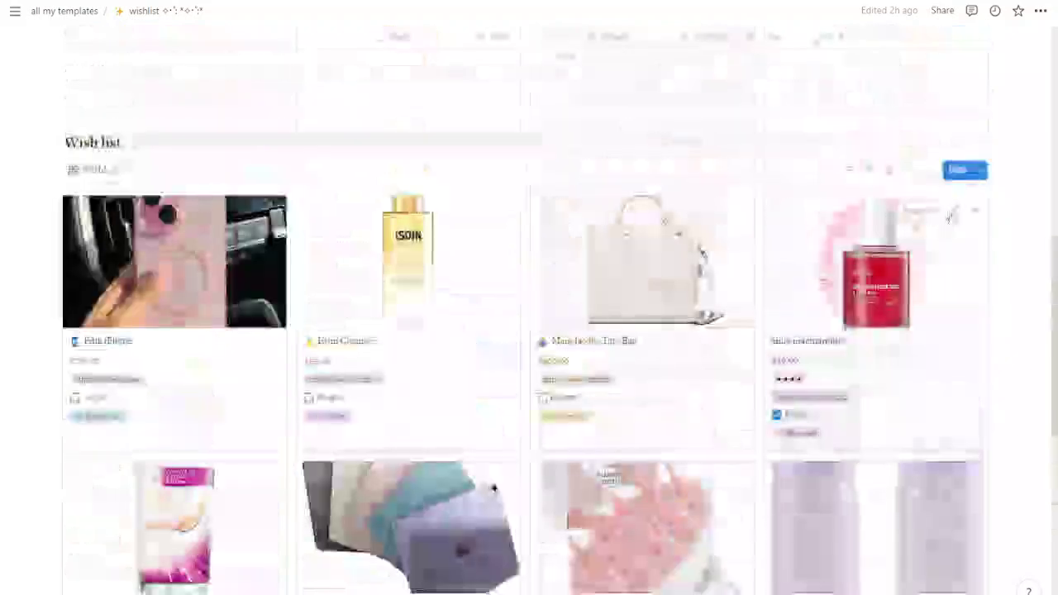
scroll(951, 217, "up", 1)
scroll(524, 362, "up", 3)
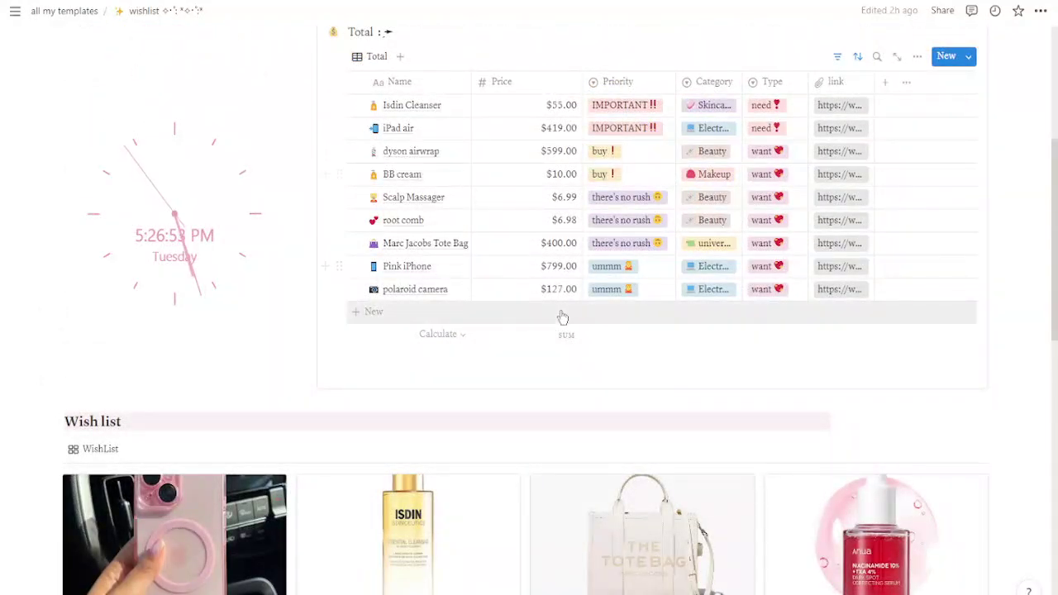
scroll(562, 310, "up", 3)
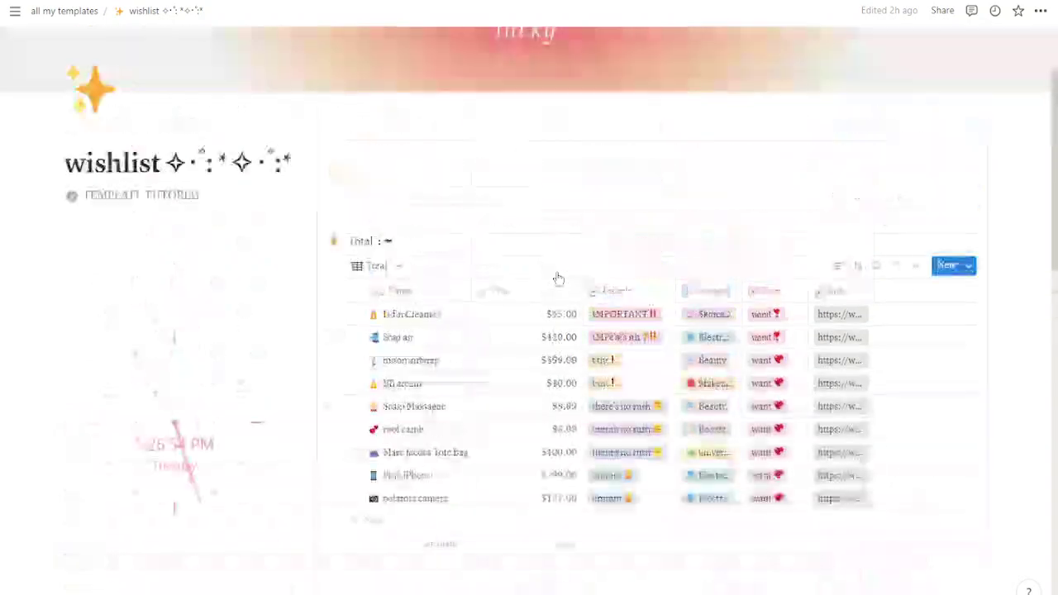
left_click(539, 545)
left_click(499, 424)
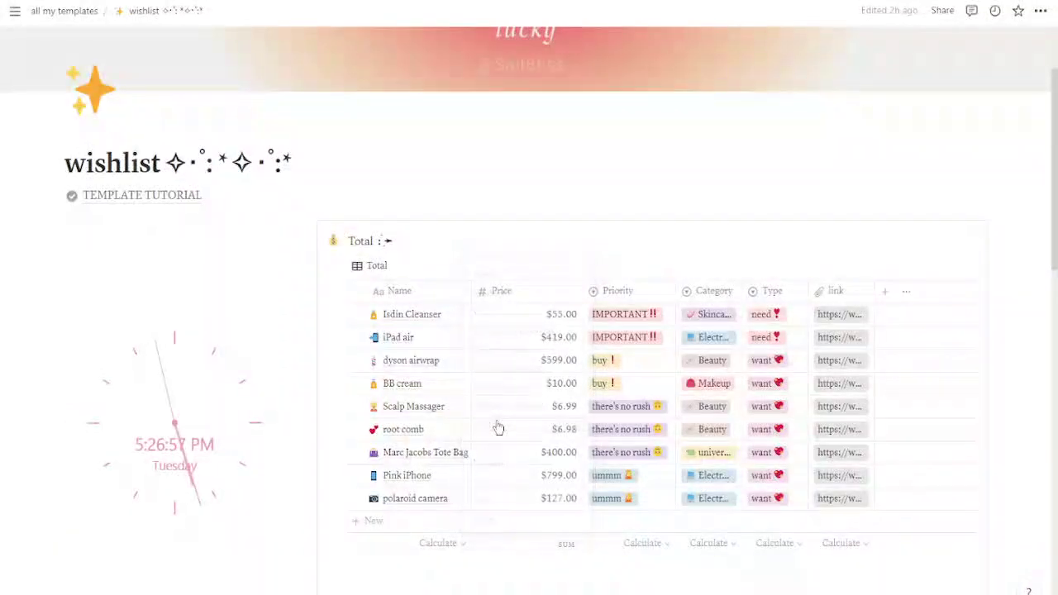
scroll(499, 427, "down", 3)
scroll(584, 318, "up", 1)
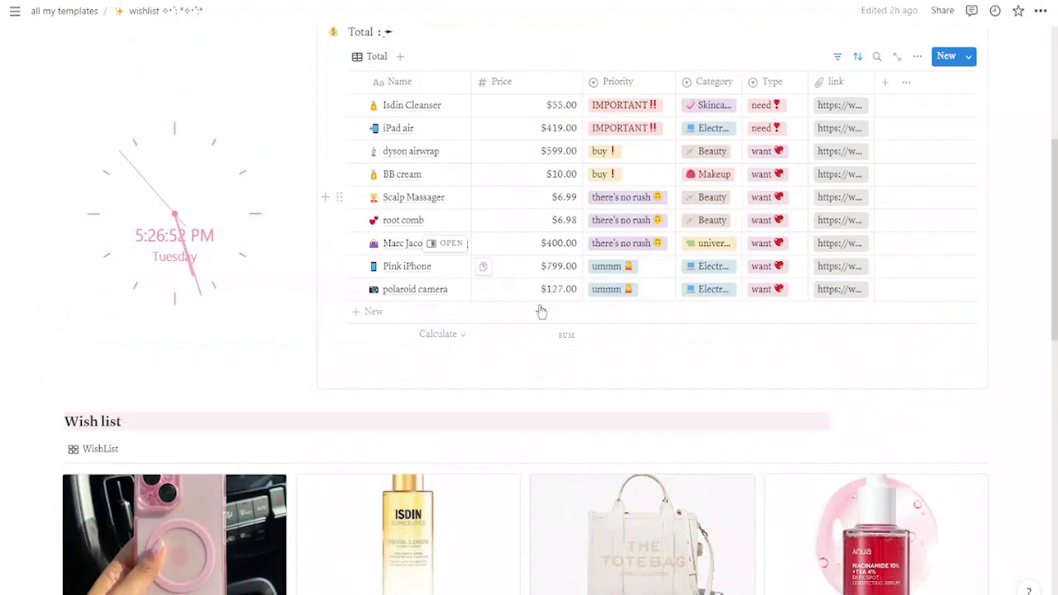
scroll(554, 265, "up", 2)
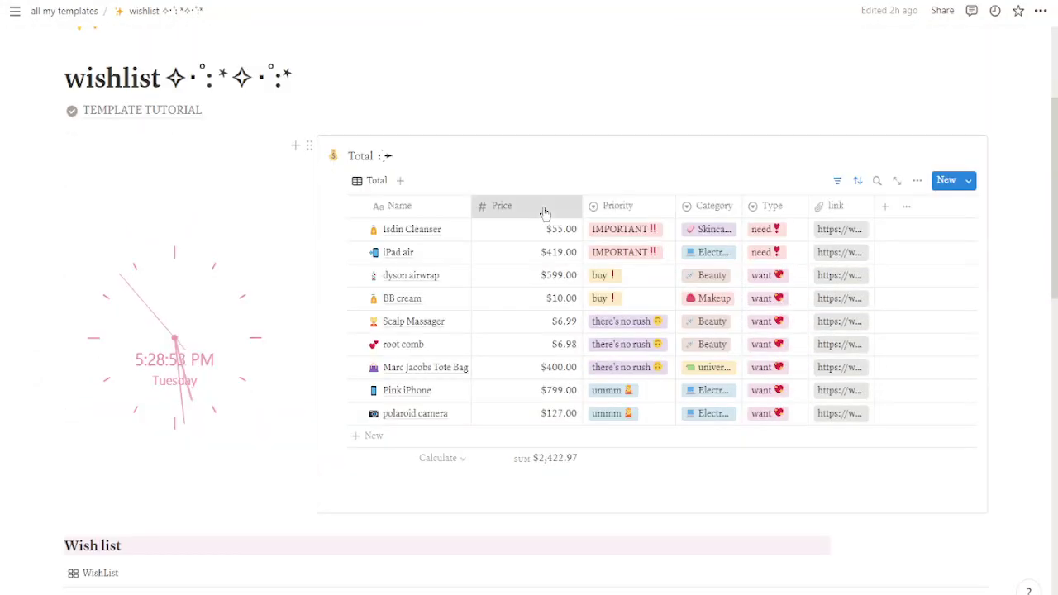
left_click(543, 210)
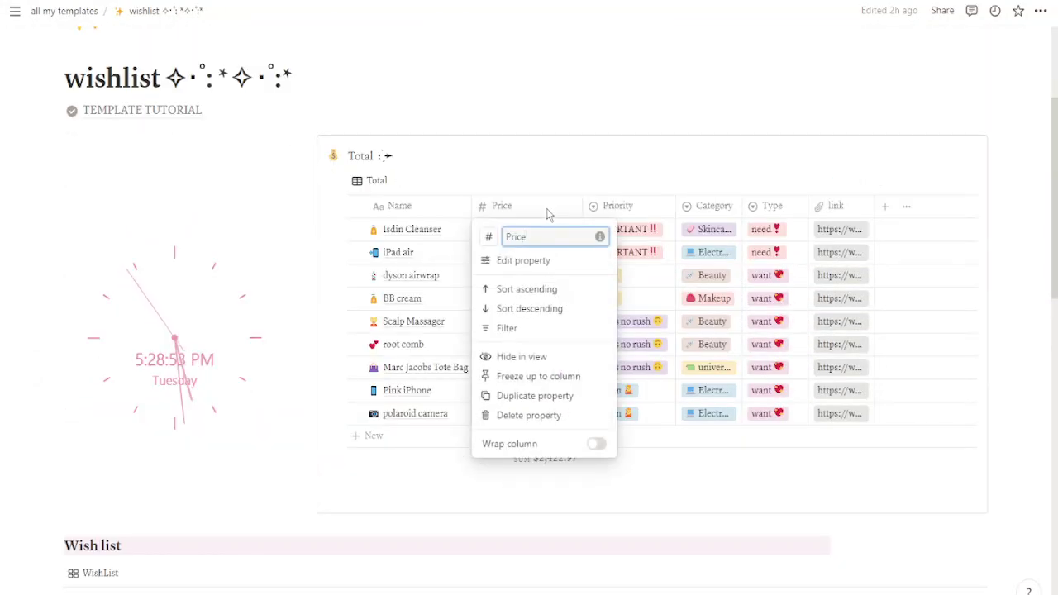
scroll(547, 266, "down", 3)
left_click(545, 263)
left_click(848, 155)
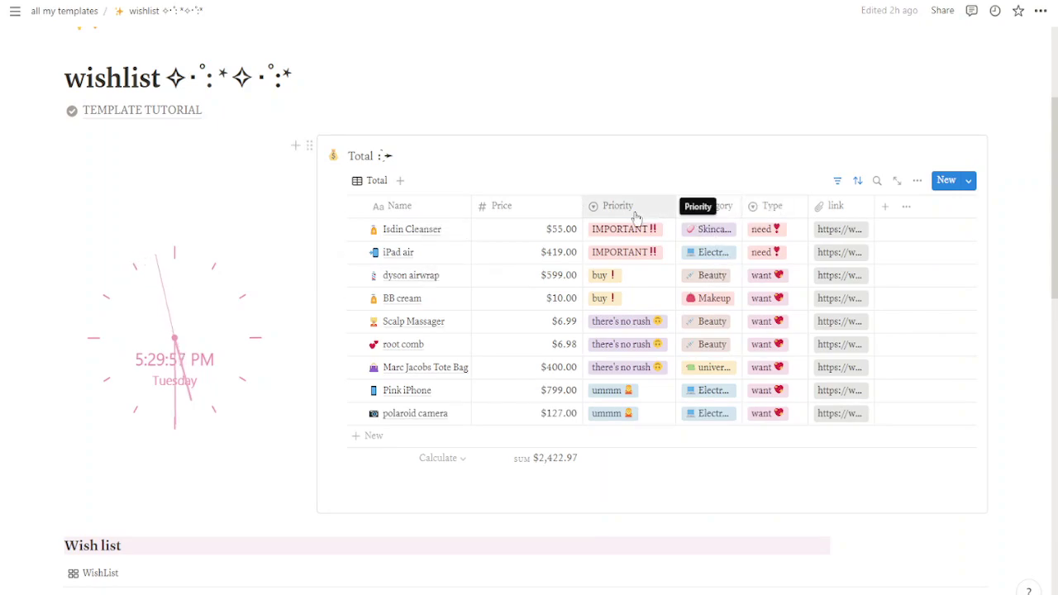
Step: Add a new 'books' option to the Category property
left_click(726, 213)
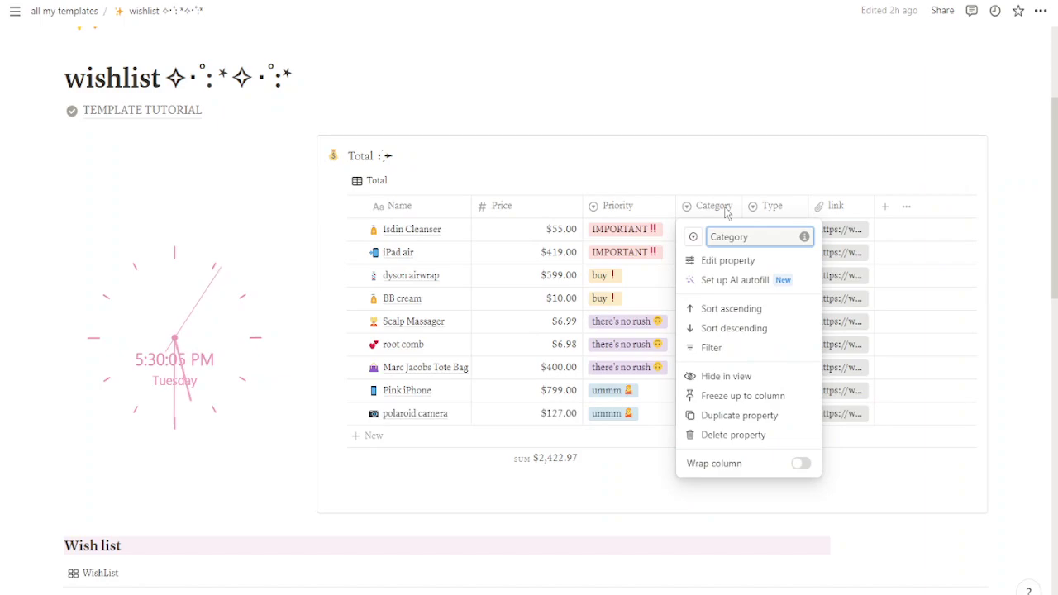
left_click(728, 261)
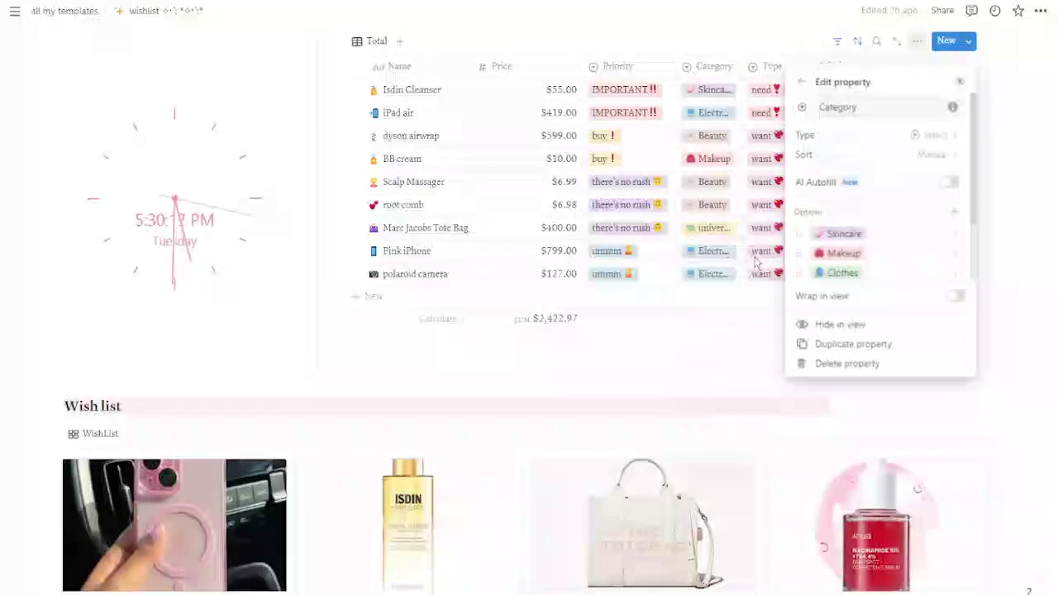
scroll(879, 260, "down", 3)
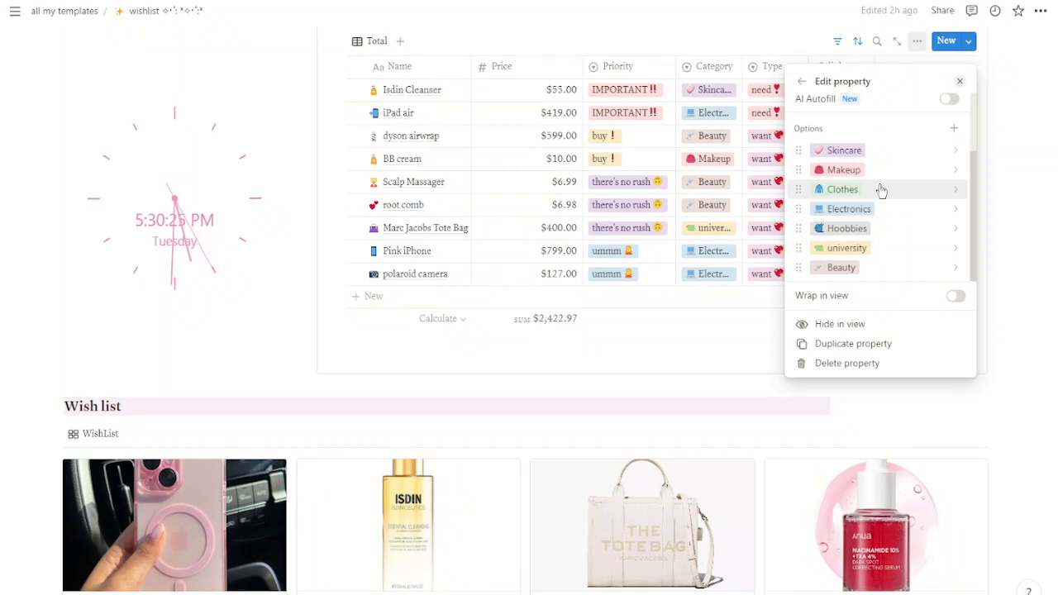
left_click(954, 129)
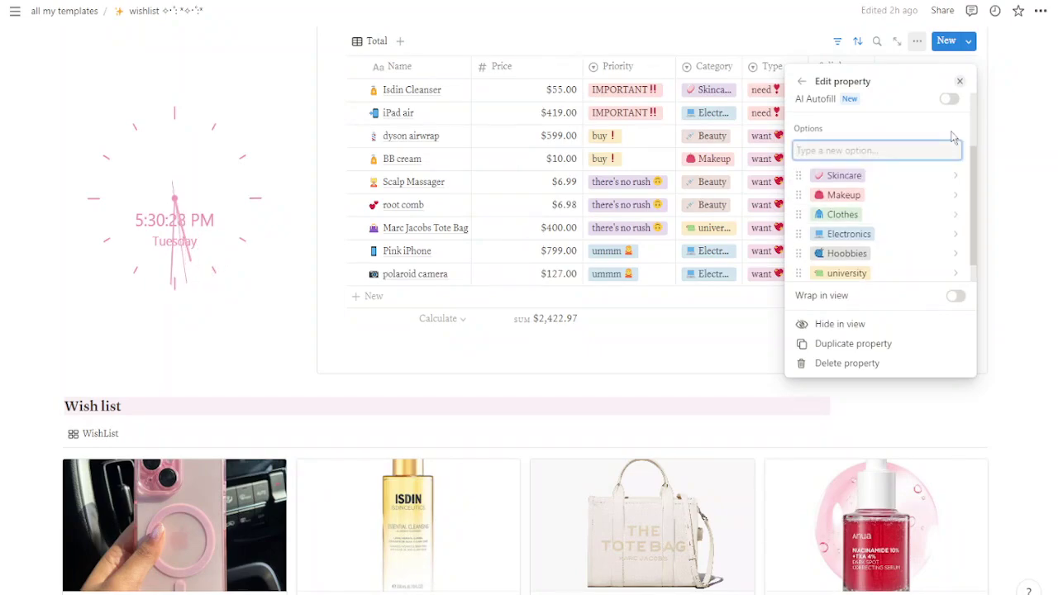
type("books")
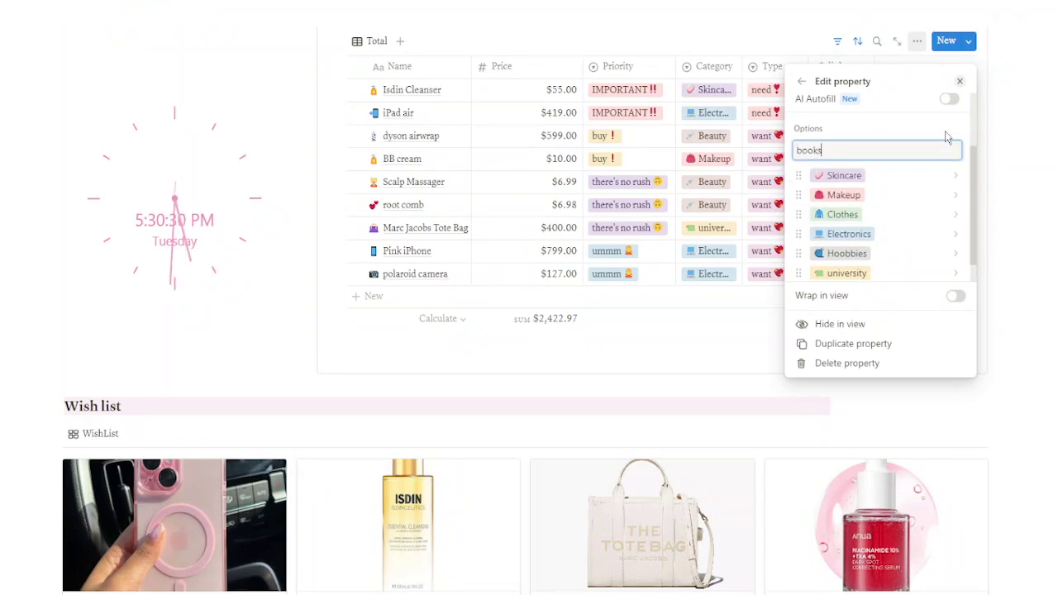
key("Return")
Step: Delete the 'books' option, leaving the original category options
left_click(955, 151)
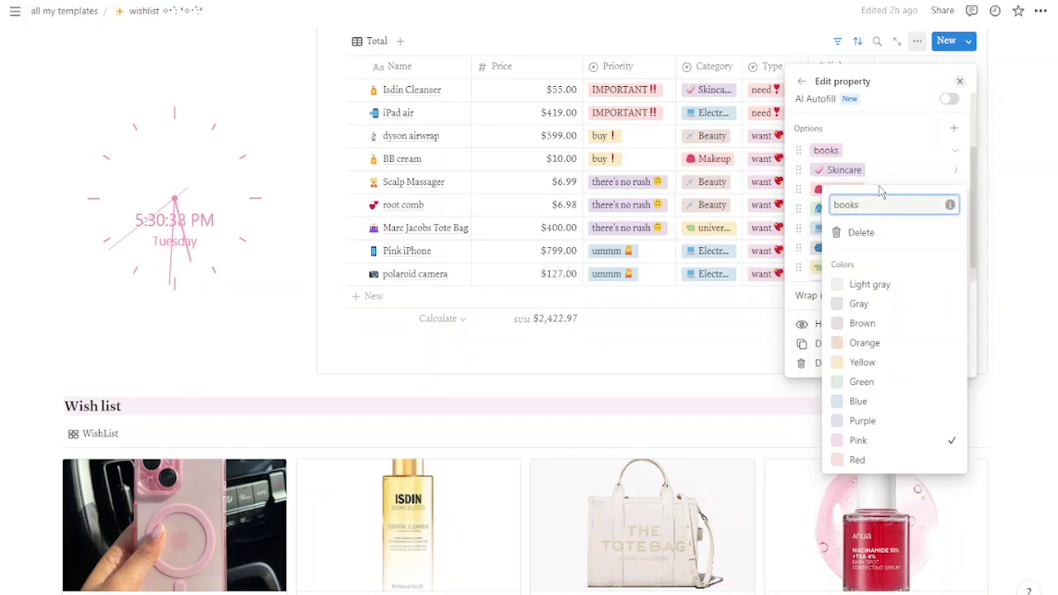
left_click(863, 237)
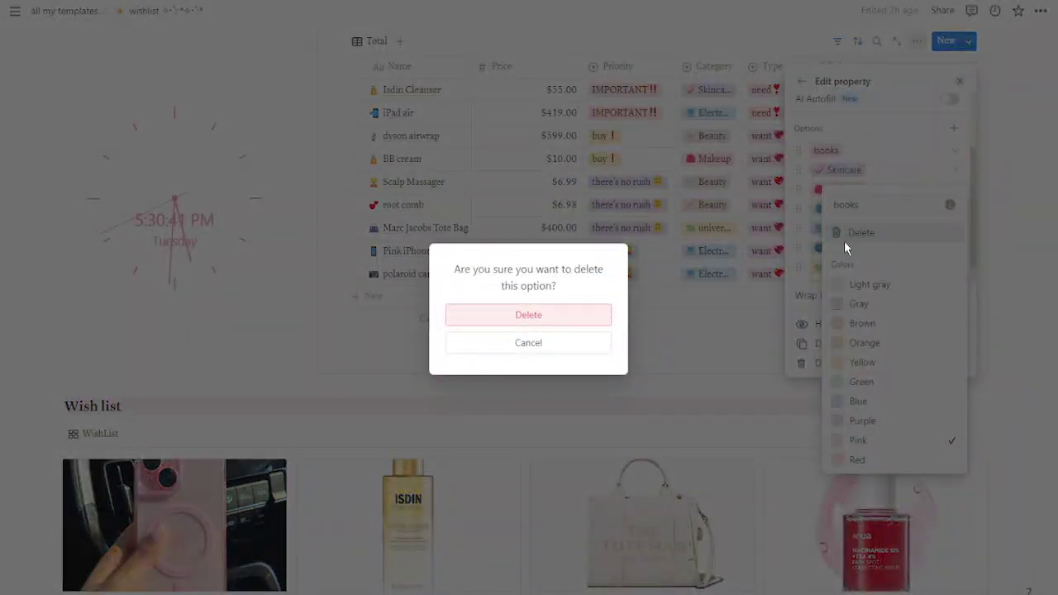
left_click(519, 317)
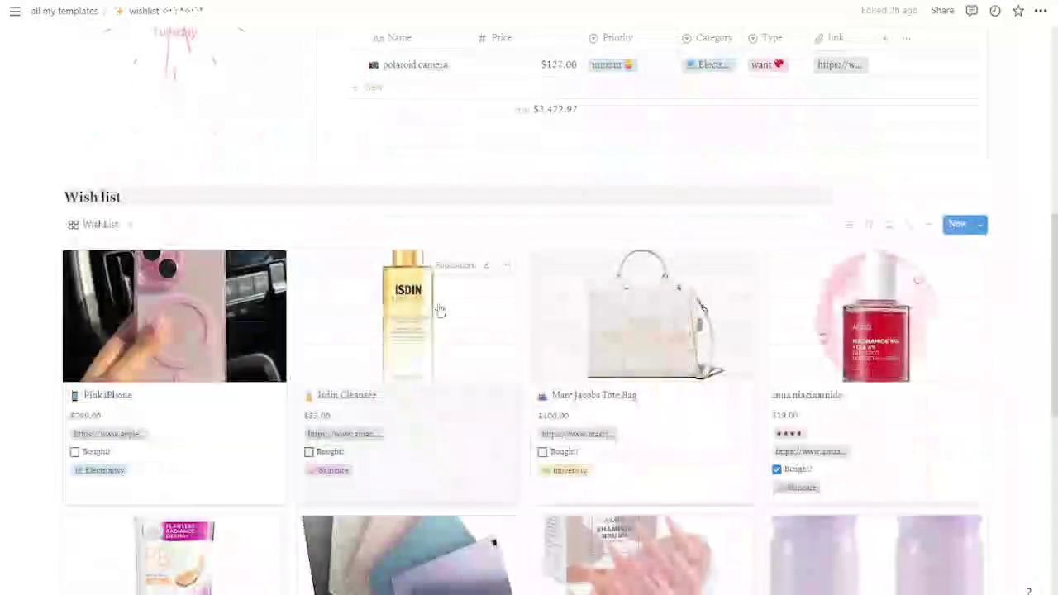
Step: Add a new 'goal planner' wish to the gallery with category university
scroll(438, 311, "down", 5)
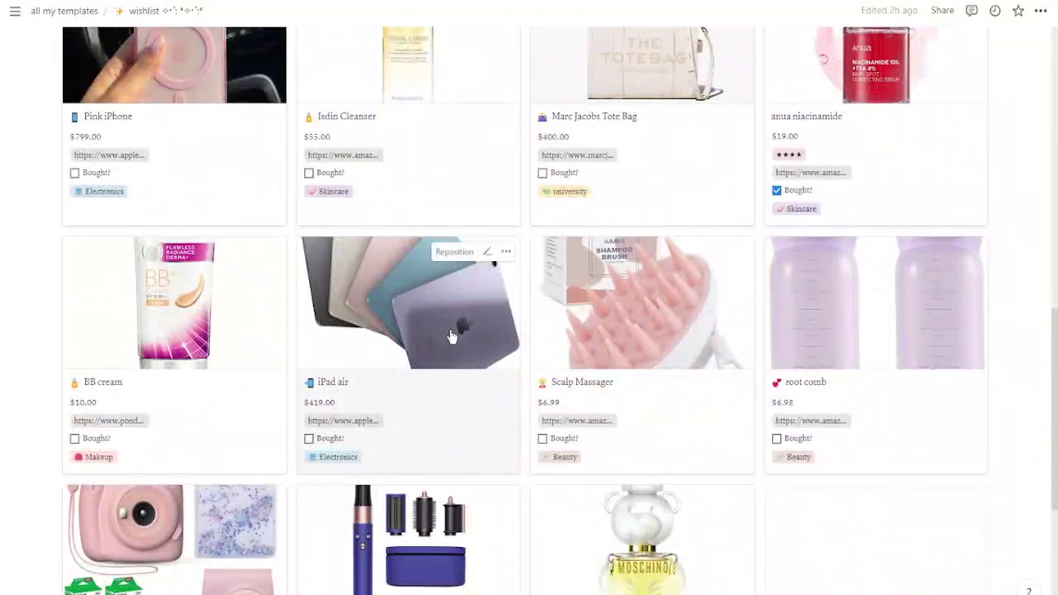
scroll(879, 403, "down", 2)
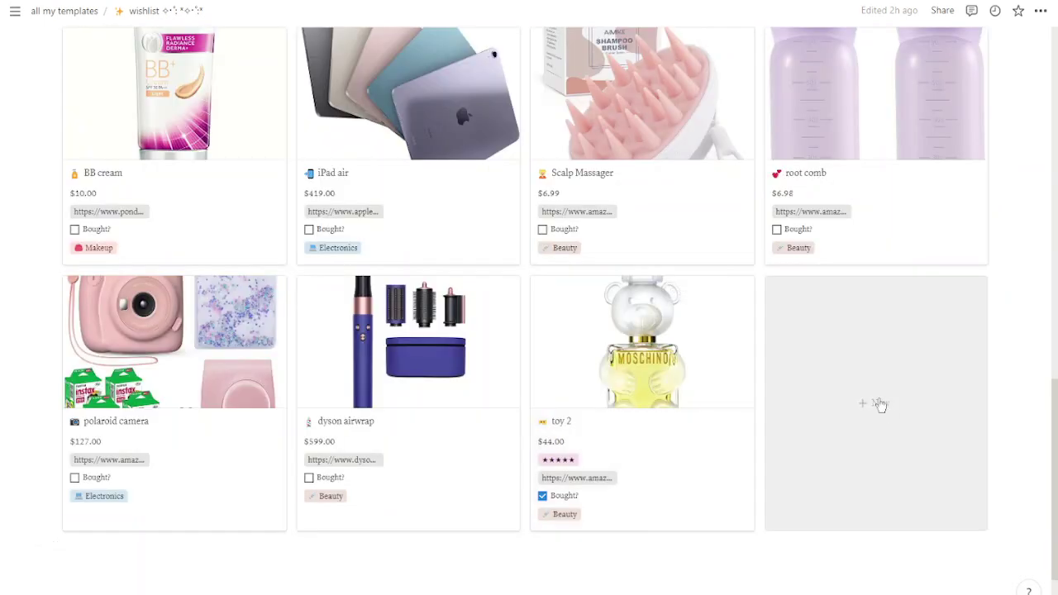
left_click(880, 405)
type("goal planner")
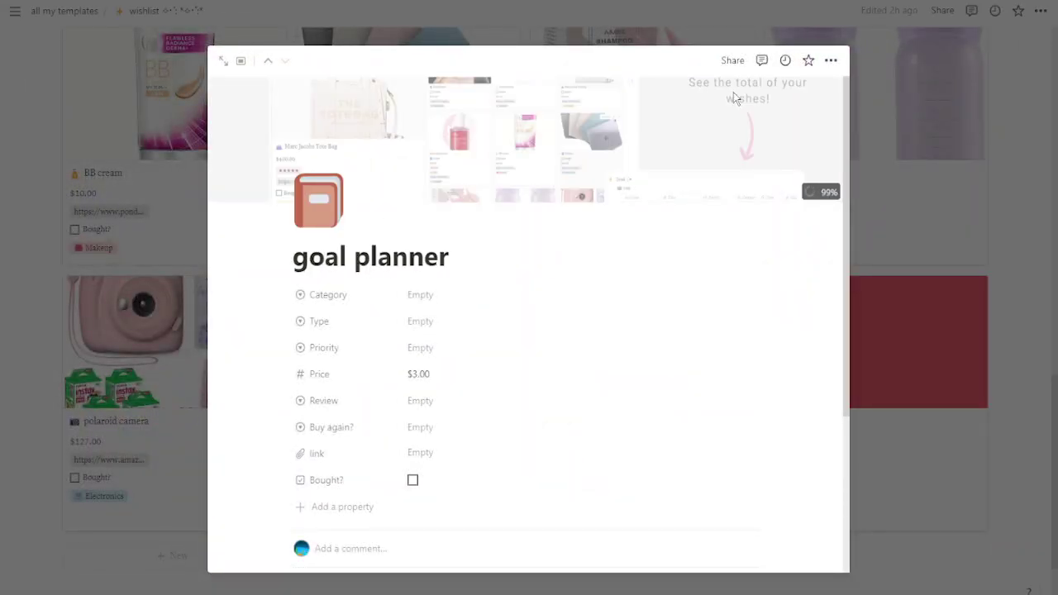
left_click(429, 297)
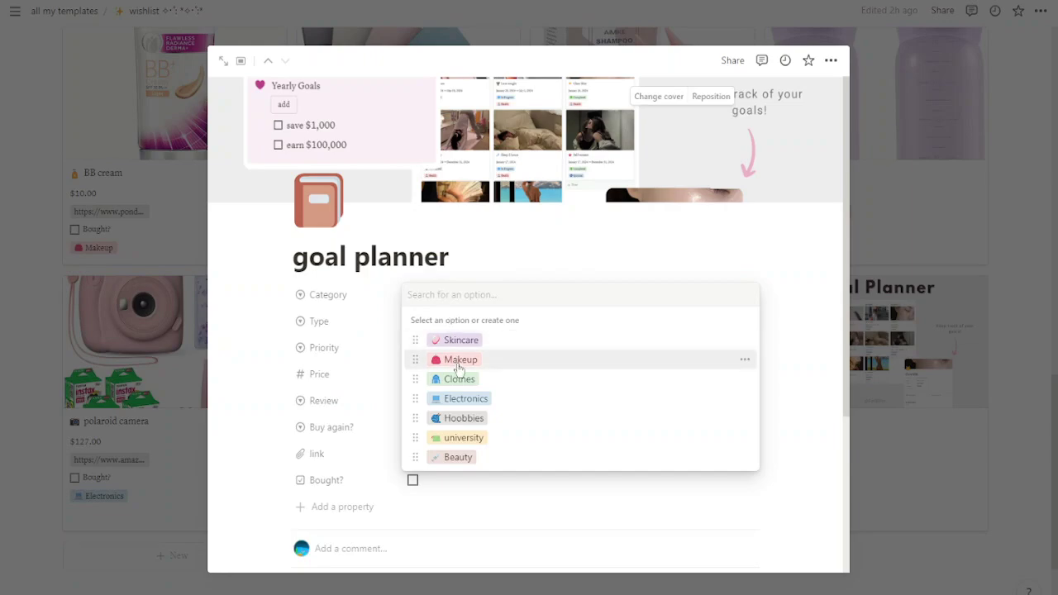
left_click(485, 438)
Step: Set the wish's Type to inversion, Priority to IMPORTANT ‼ and Buy again? to Yes
left_click(426, 331)
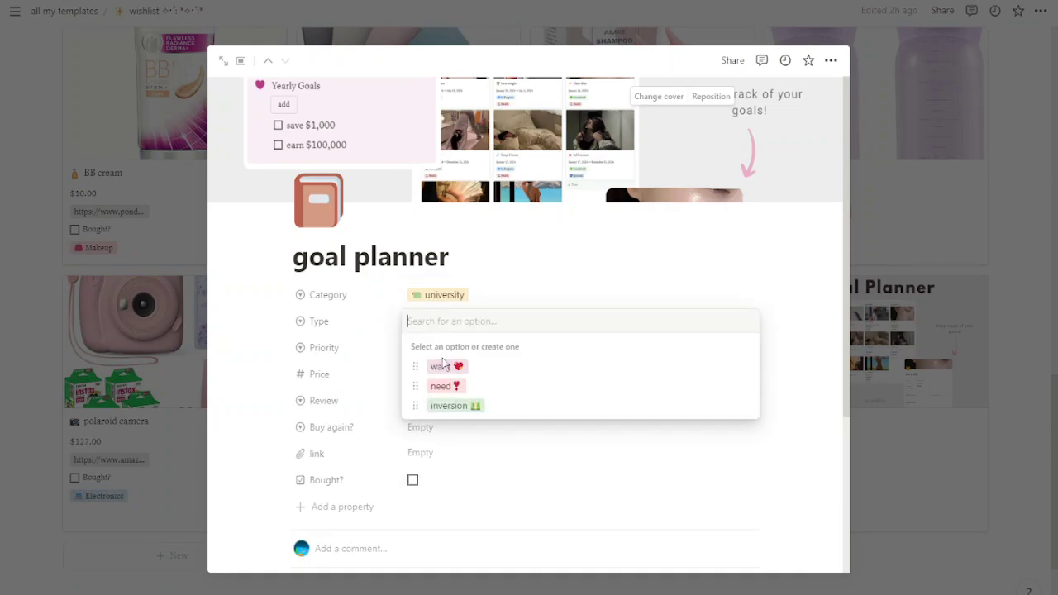
left_click(457, 414)
left_click(444, 348)
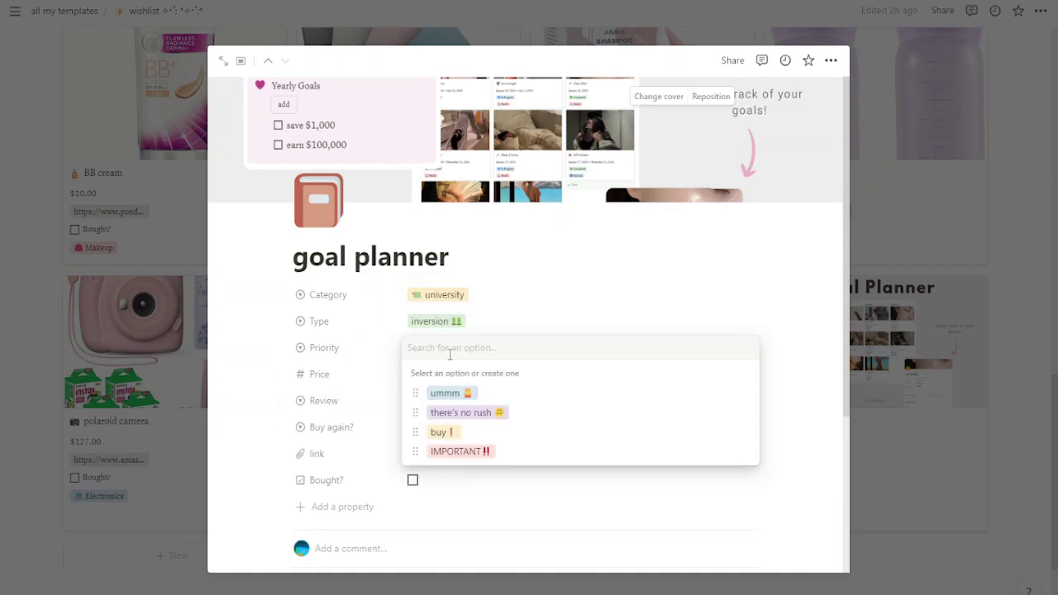
left_click(463, 453)
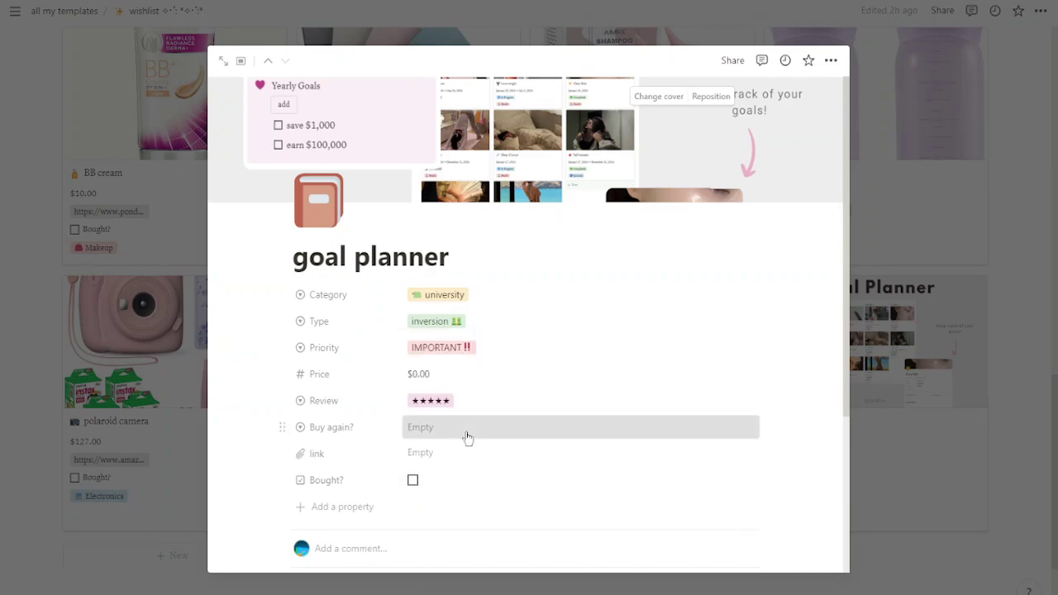
left_click(468, 438)
left_click(451, 473)
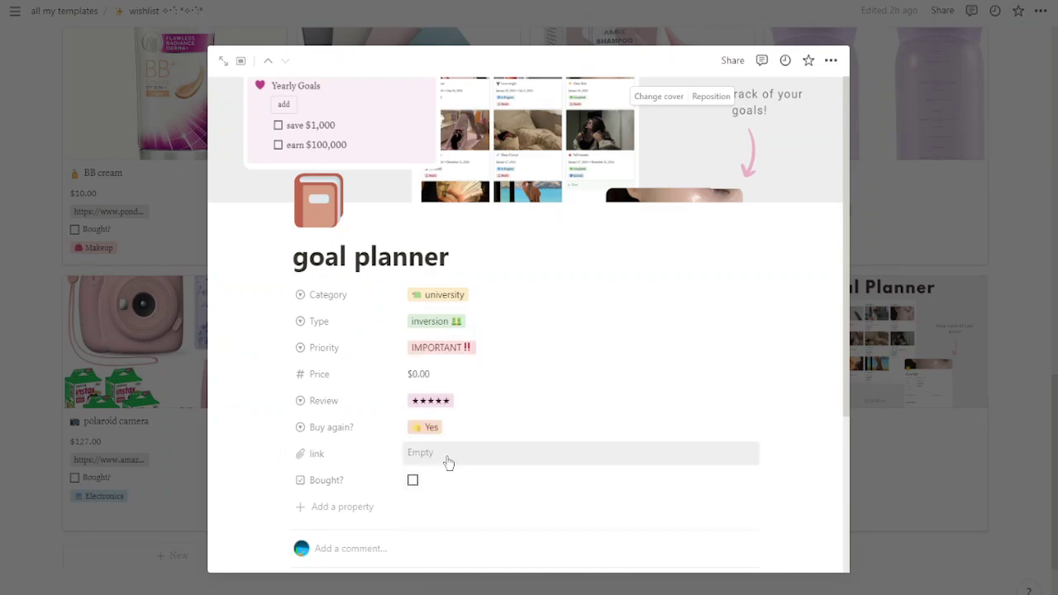
Step: Try the link popup's Upload and Embed link options, then dismiss it
left_click(446, 461)
left_click(553, 480)
left_click(506, 479)
left_click(546, 479)
left_click(506, 480)
left_click(542, 482)
left_click(416, 500)
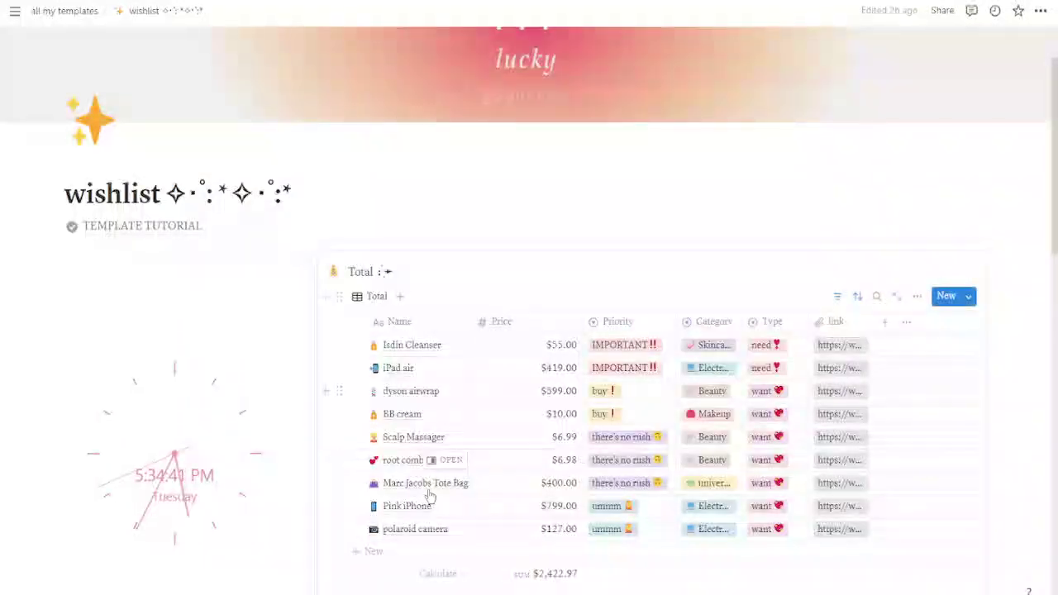
Step: Show the Total table's sort and filter bar and review the Bought?: Unchecked filter
scroll(414, 496, "down", 1)
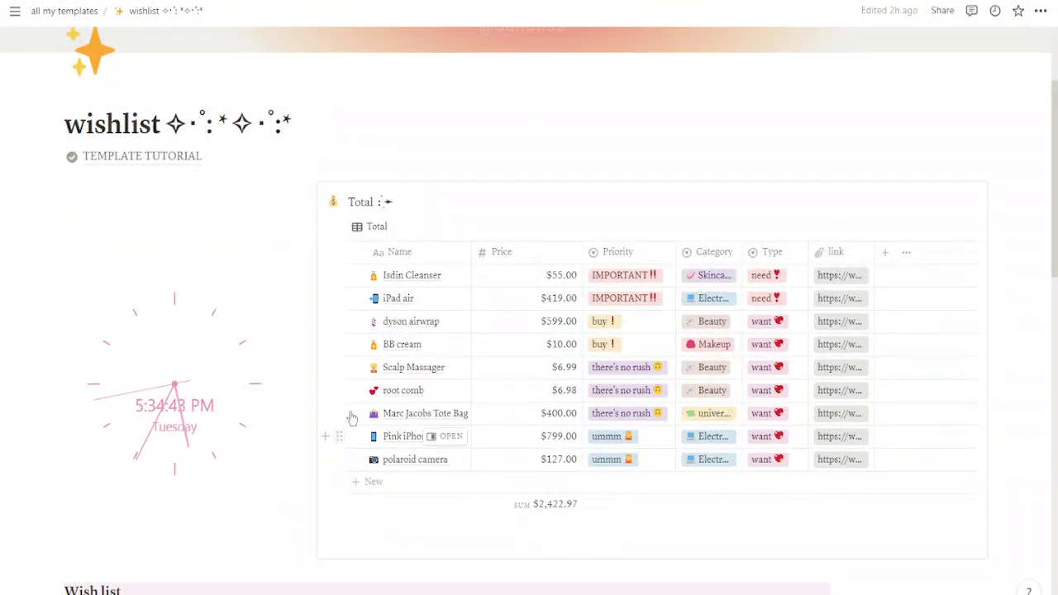
scroll(833, 304, "up", 1)
left_click(835, 298)
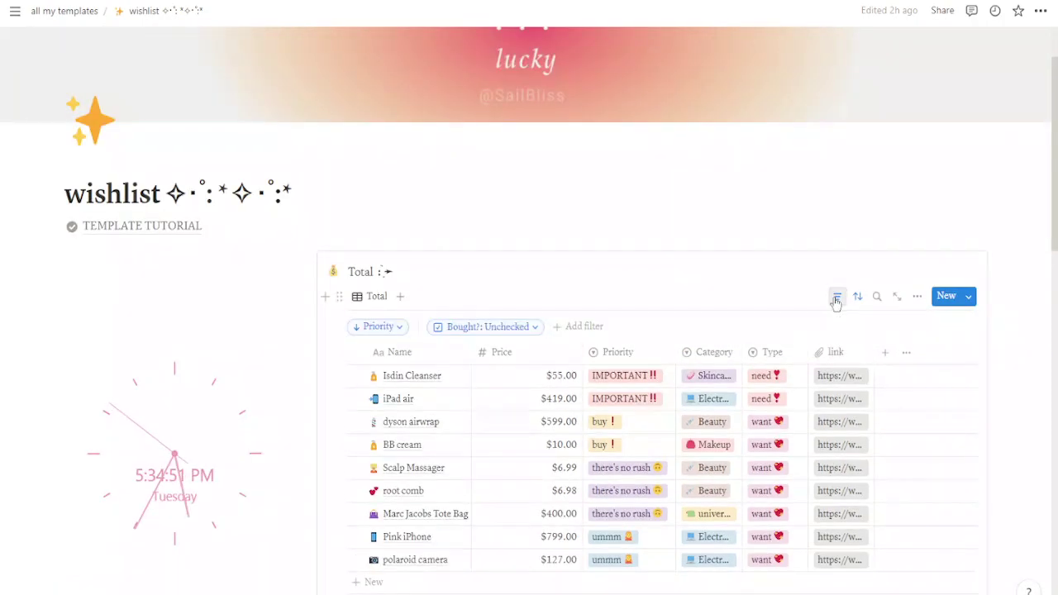
left_click(488, 327)
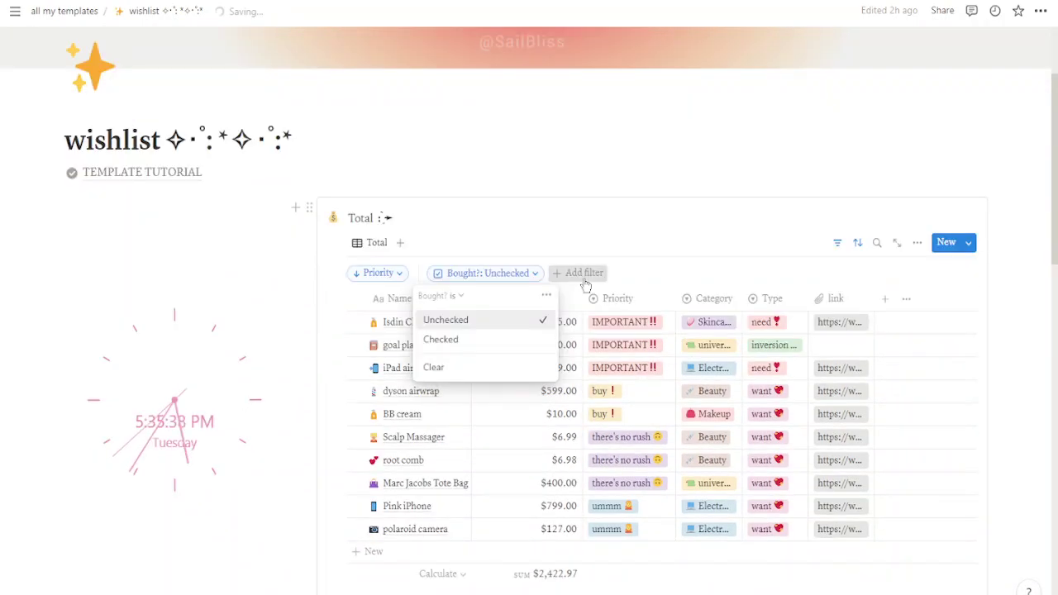
Step: Add a trial Category filter, toggle Skincare, Makeup and Clothes, then delete it
left_click(584, 274)
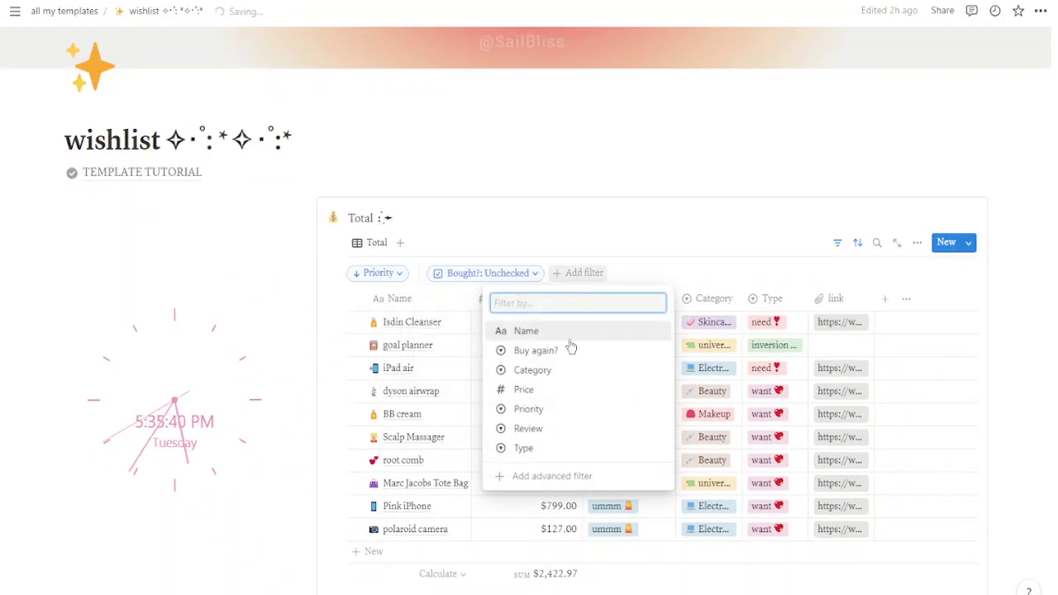
left_click(542, 370)
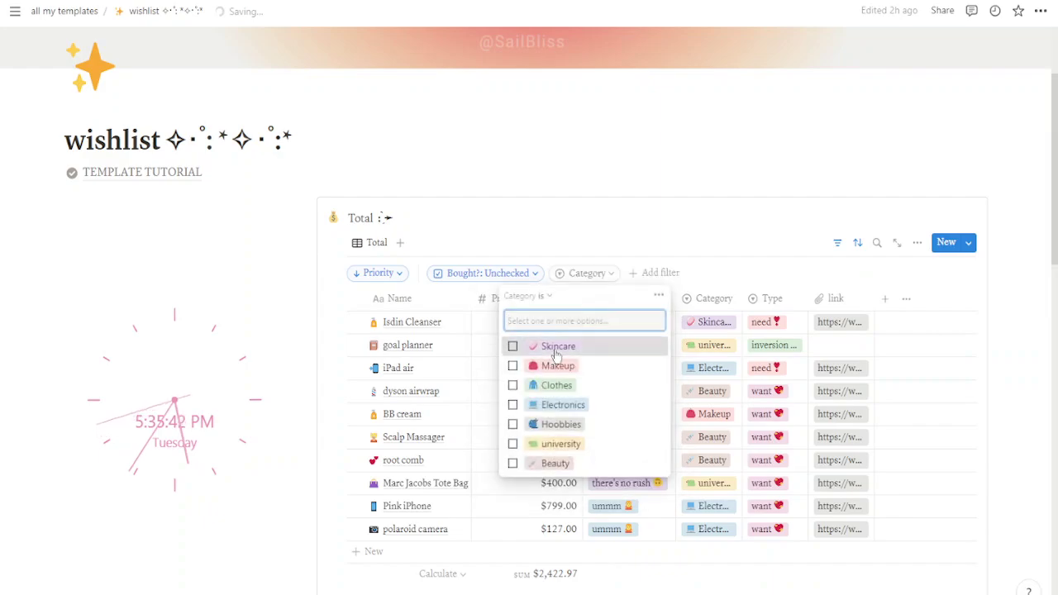
left_click(555, 354)
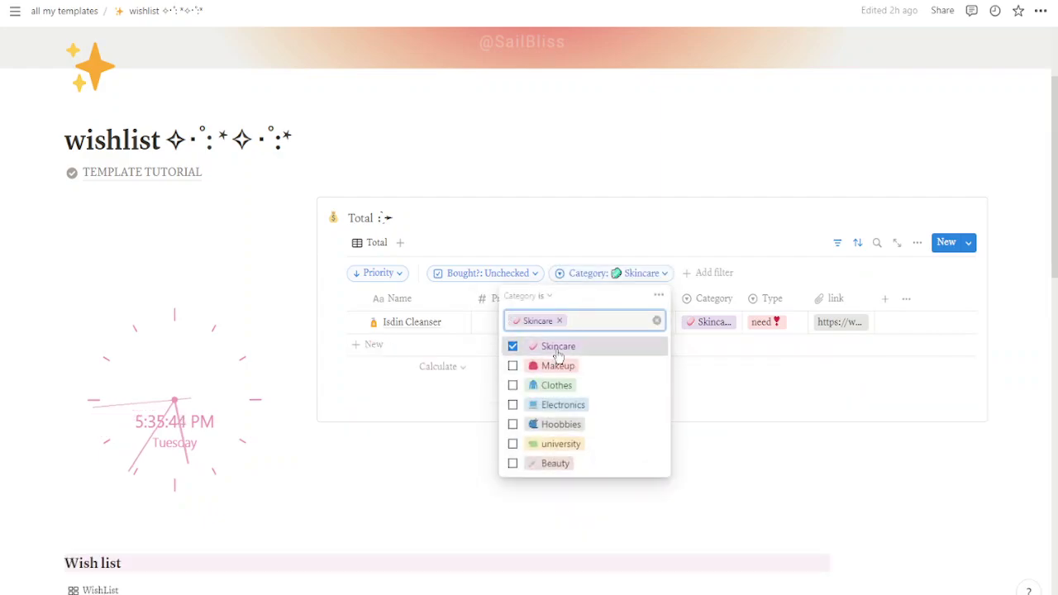
left_click(559, 353)
left_click(557, 366)
left_click(566, 350)
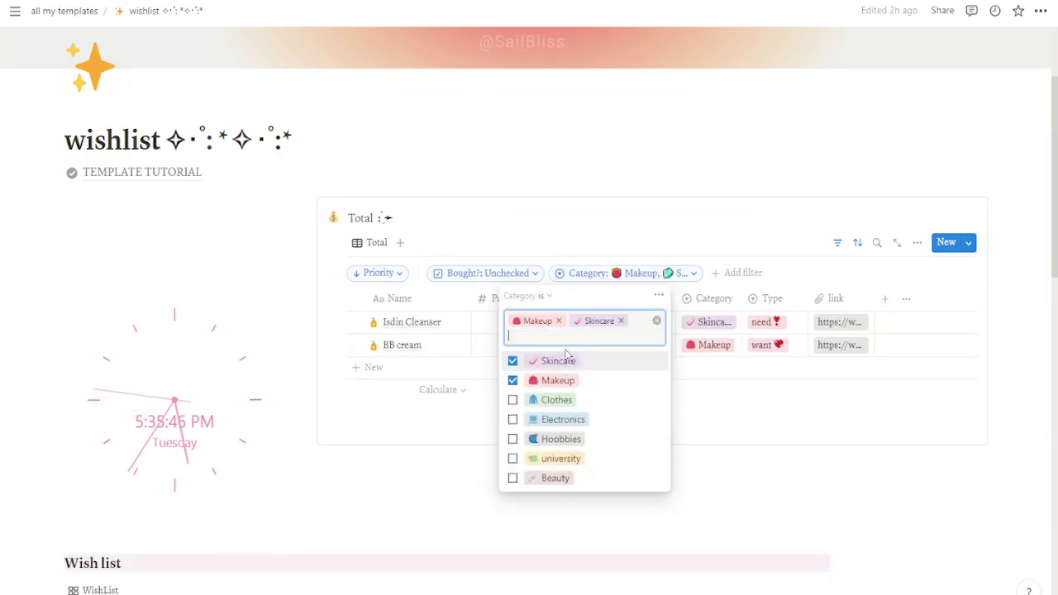
left_click(567, 358)
left_click(568, 382)
left_click(558, 380)
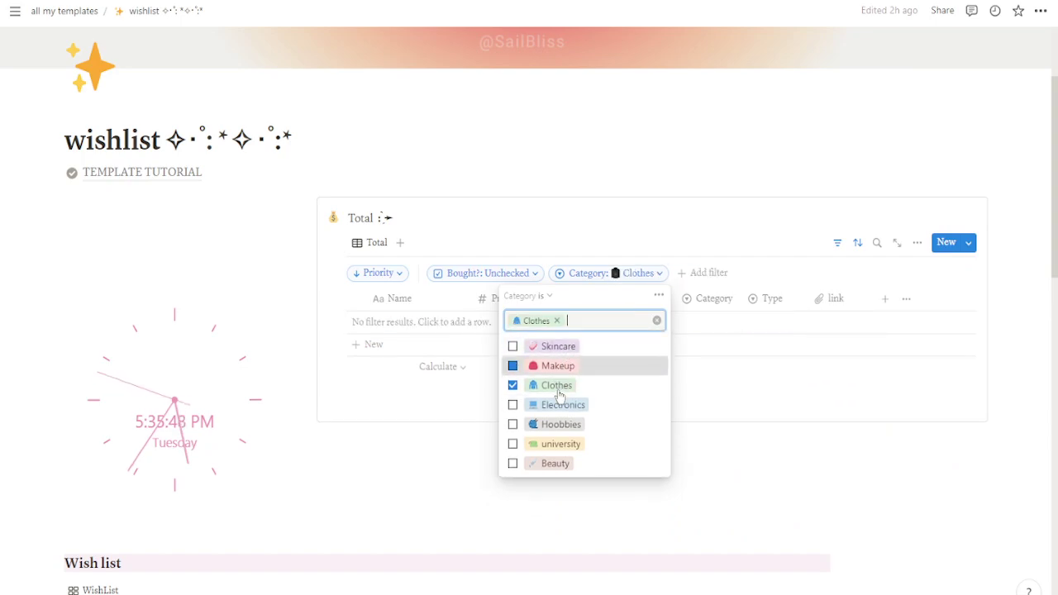
left_click(562, 384)
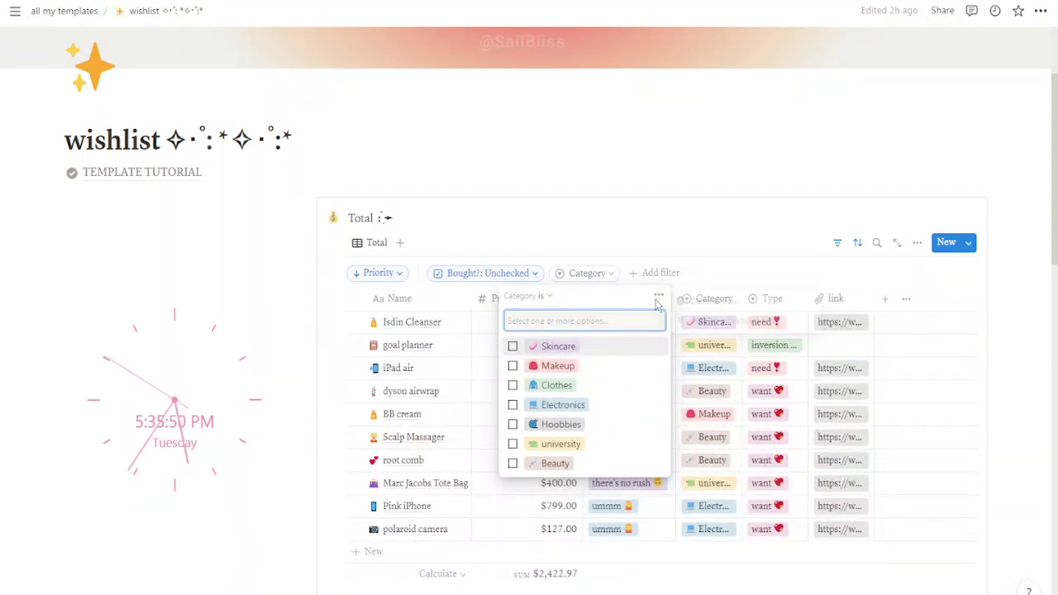
left_click(659, 295)
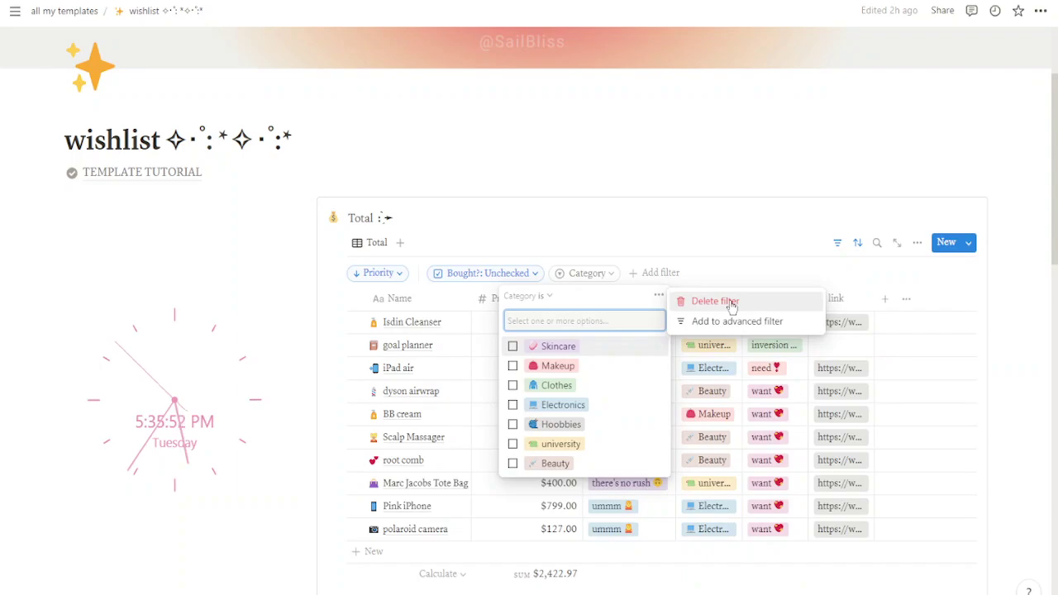
left_click(732, 303)
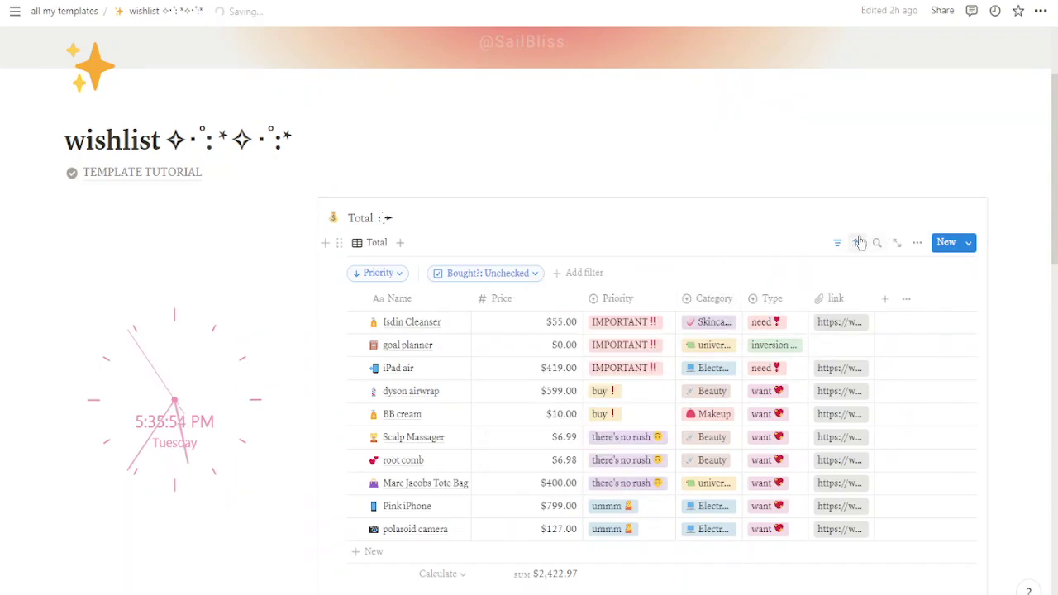